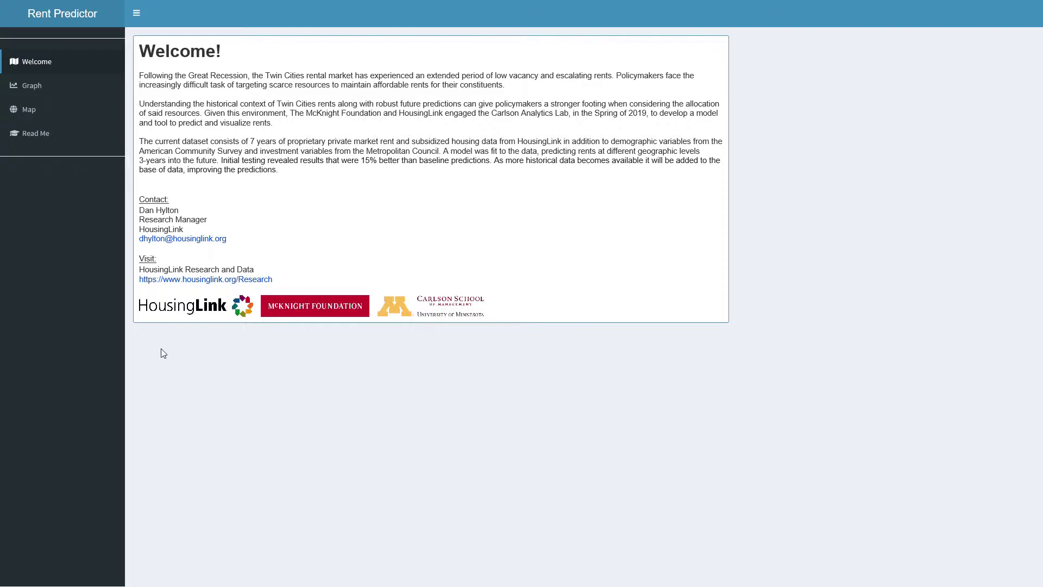
Step: Graph the rents for the Central Minneapolis Community and check the median rent at the 2013 and 2016 points
click(53, 87)
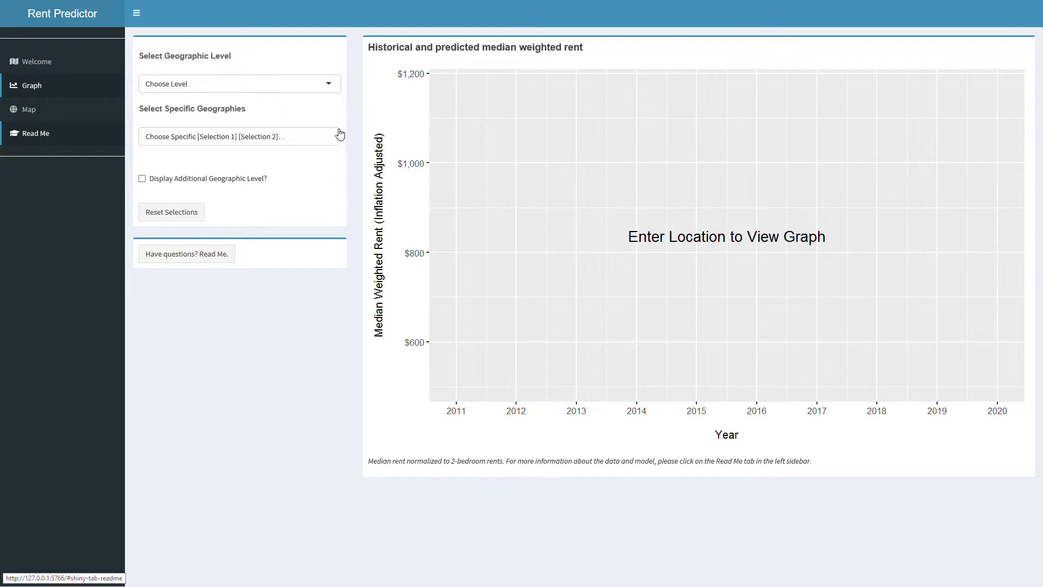
click(332, 86)
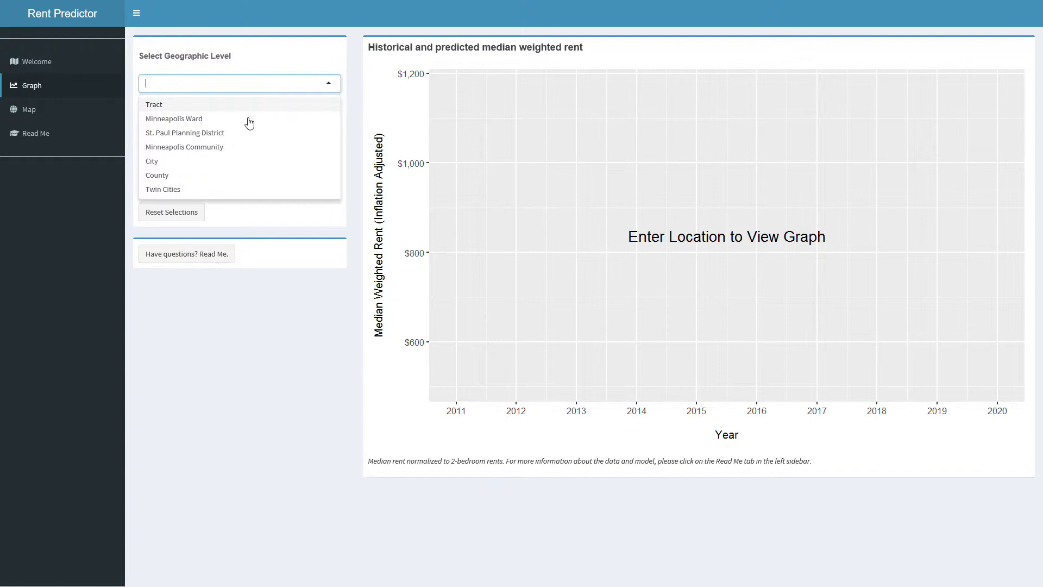
click(227, 147)
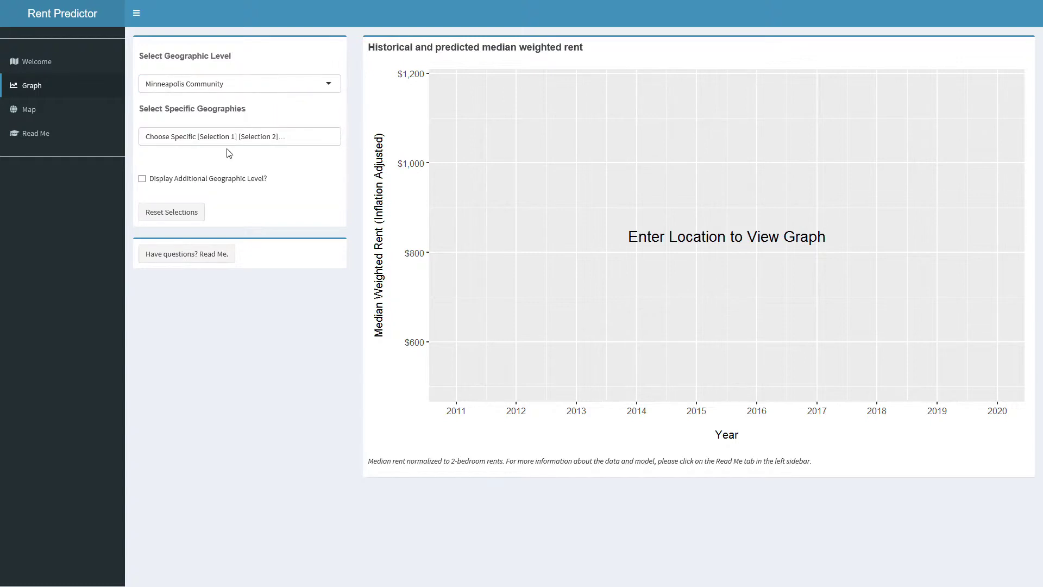
click(266, 142)
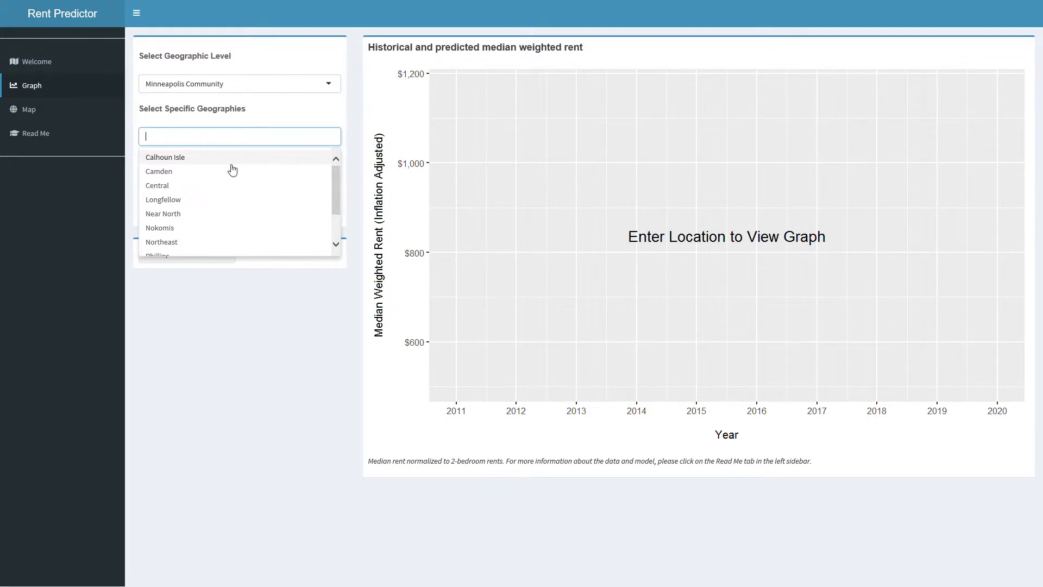
click(205, 185)
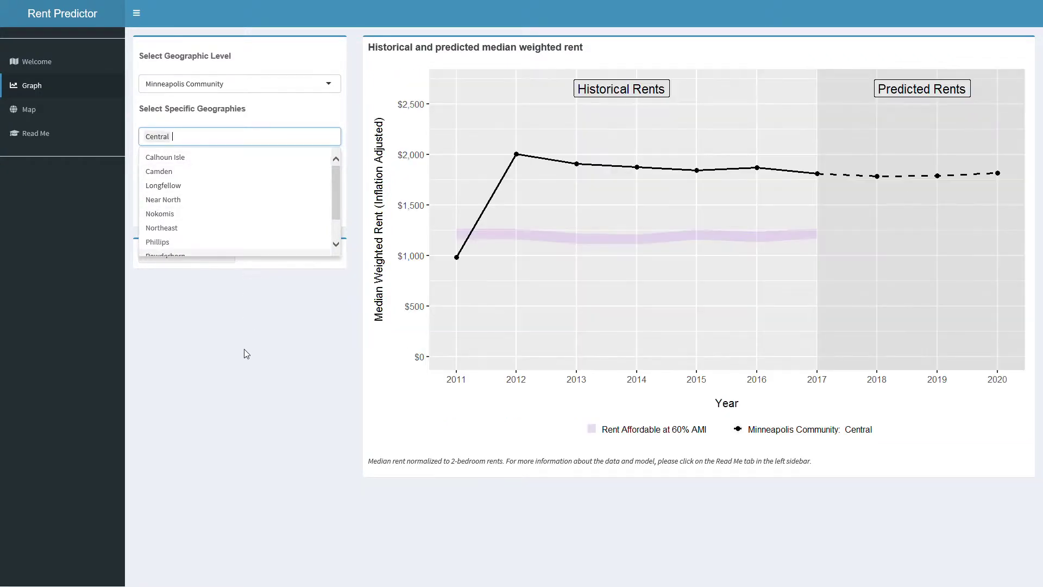
click(244, 349)
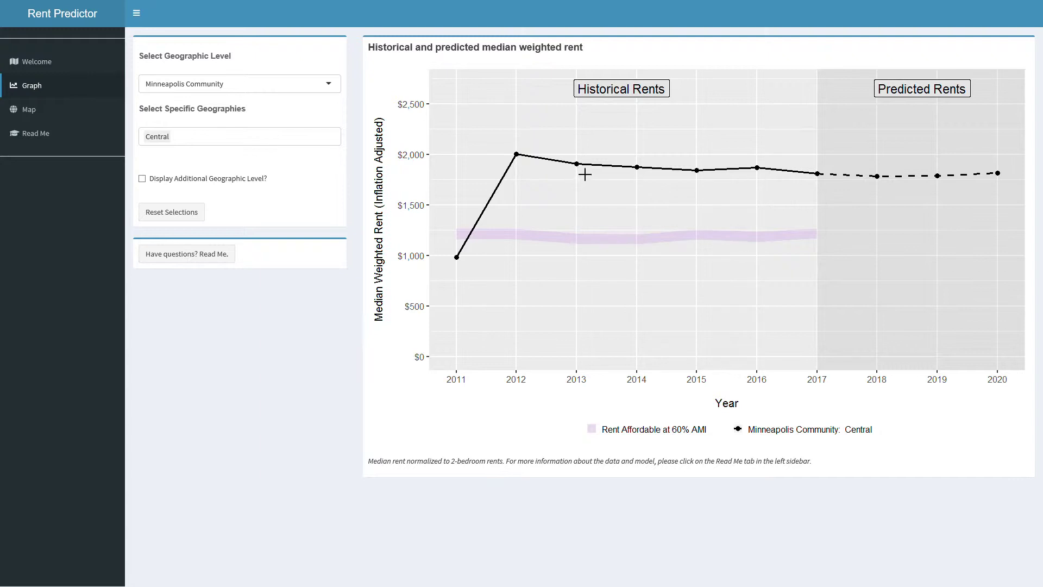
mouse_move(586, 172)
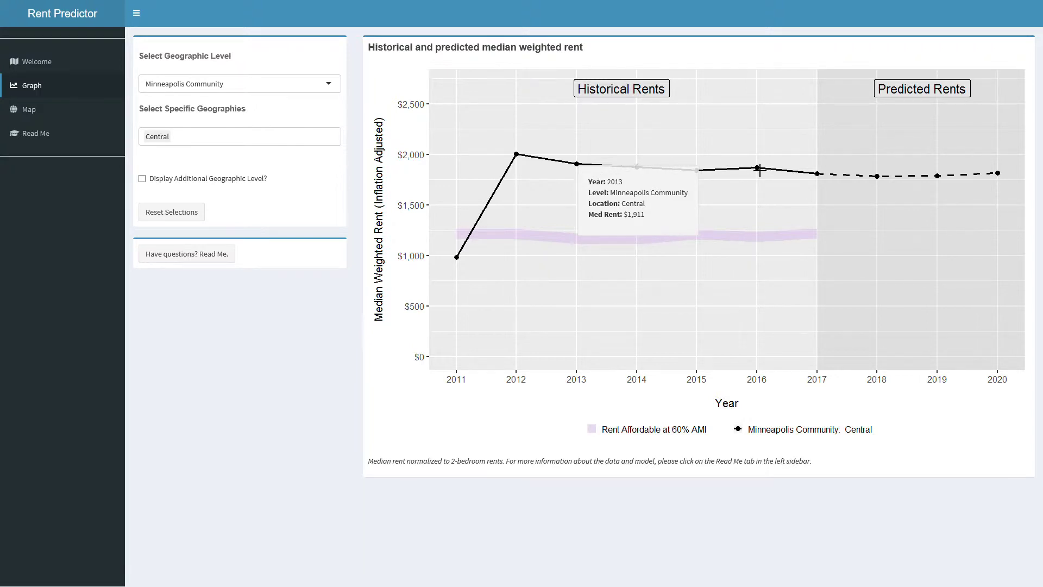
mouse_move(765, 177)
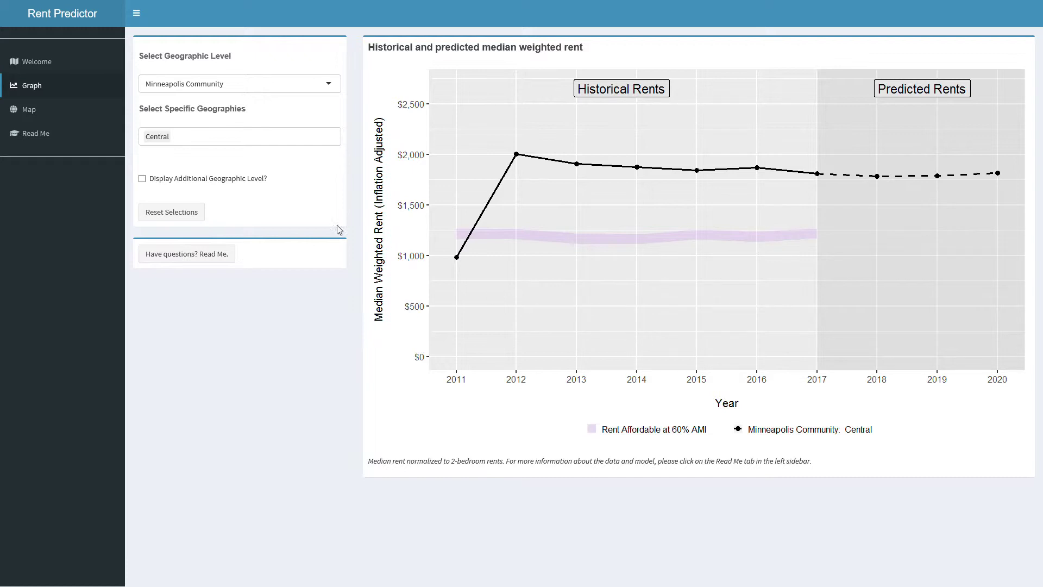
Step: Display an additional geographic level on the graph, set to County with Hennepin as the specific geography
click(148, 181)
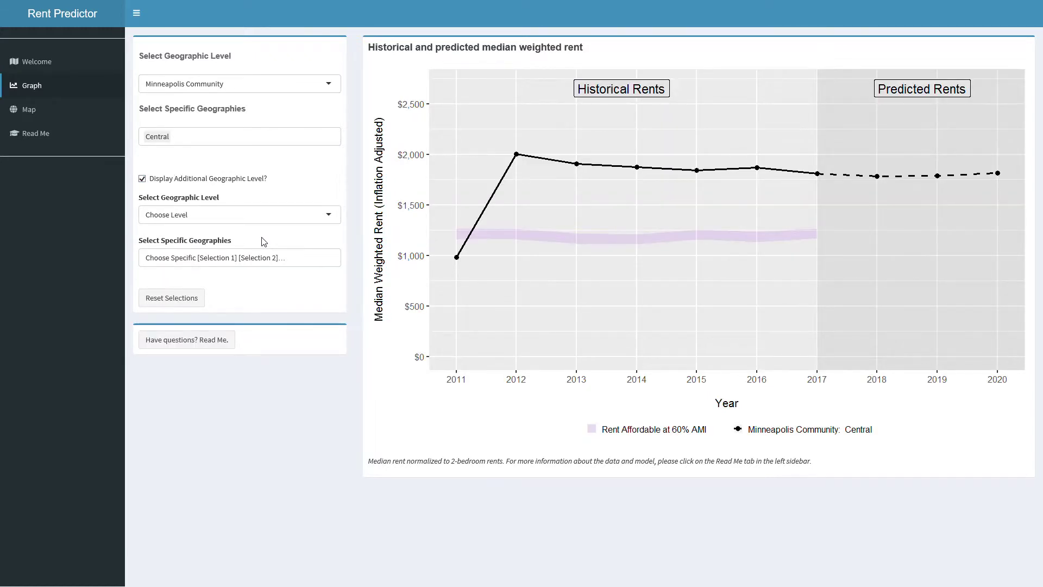
click(300, 216)
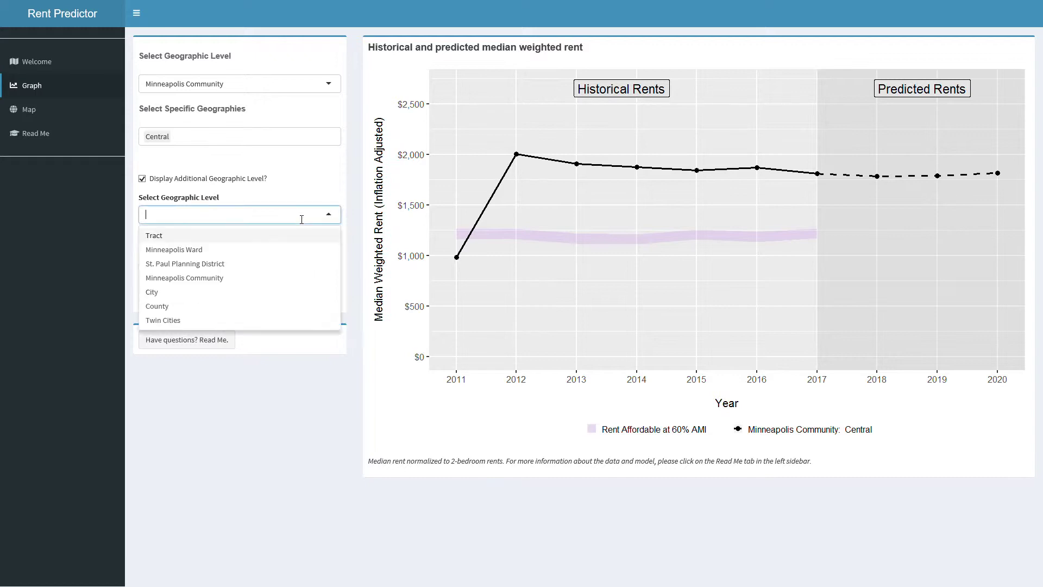
click(186, 307)
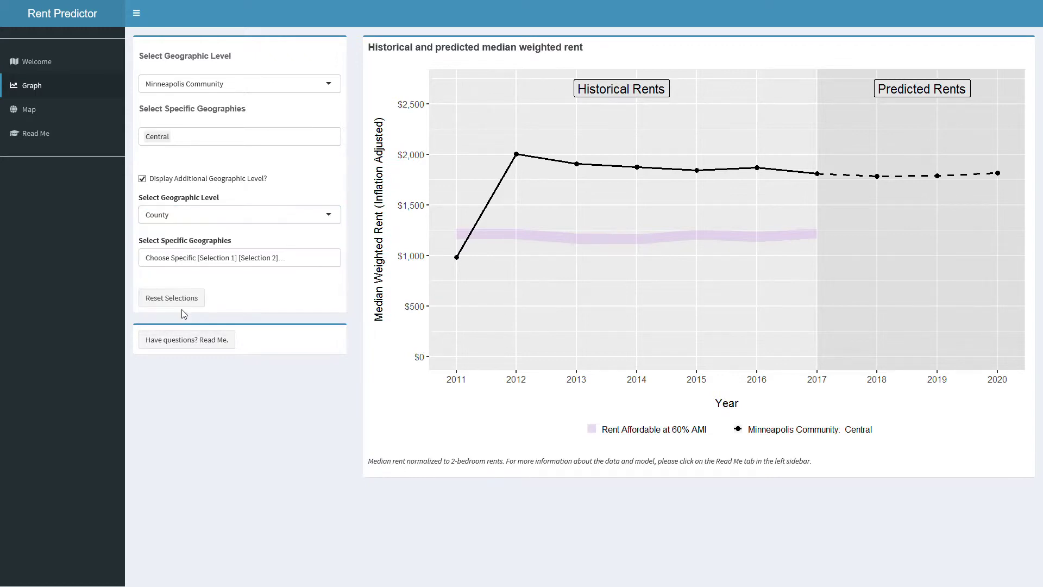
click(256, 262)
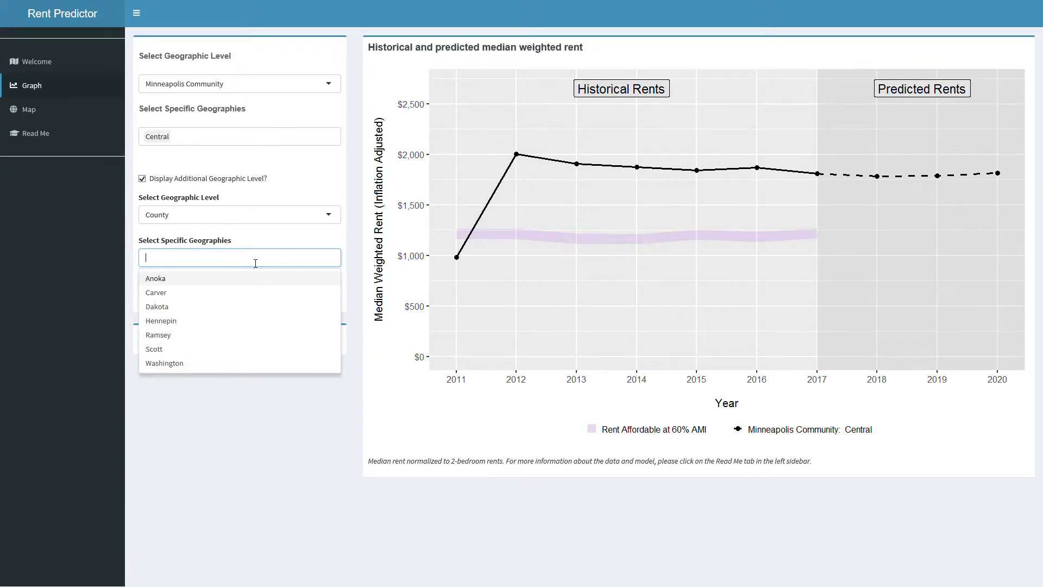
text(Henne)
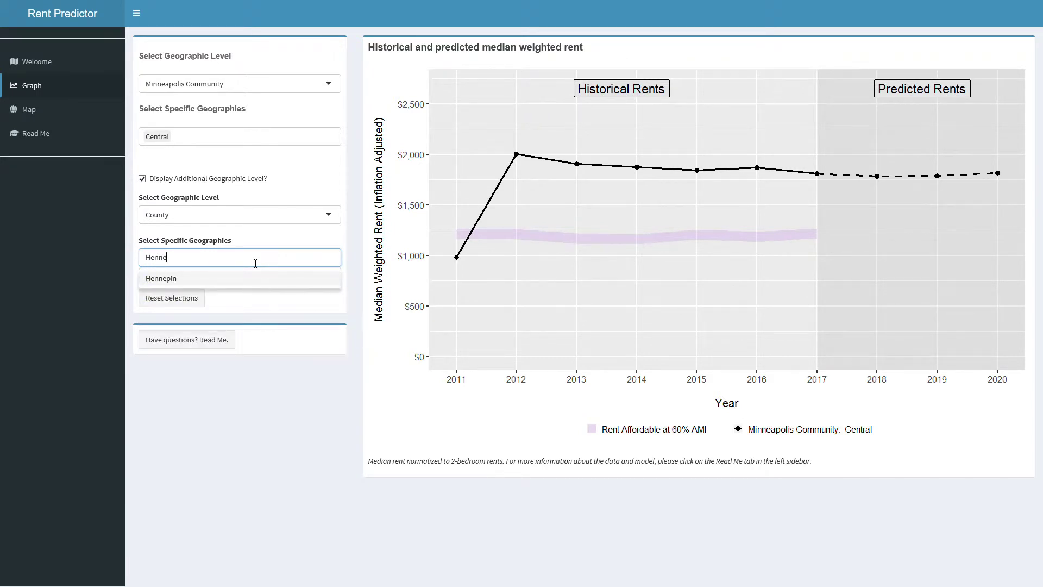
click(255, 279)
click(282, 450)
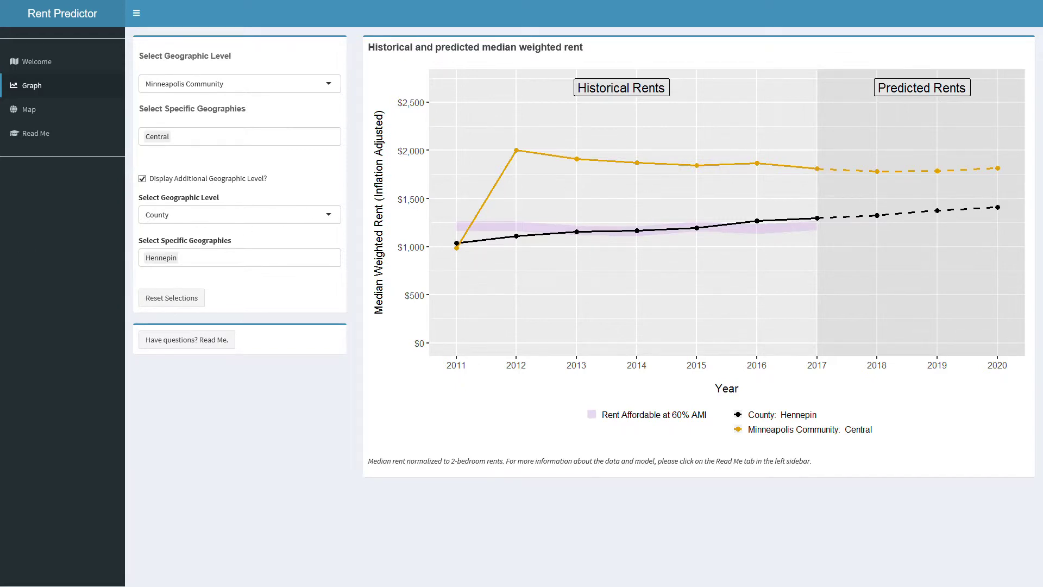
Step: Reset the graph selections and open the map of median weighted rent by year
click(174, 301)
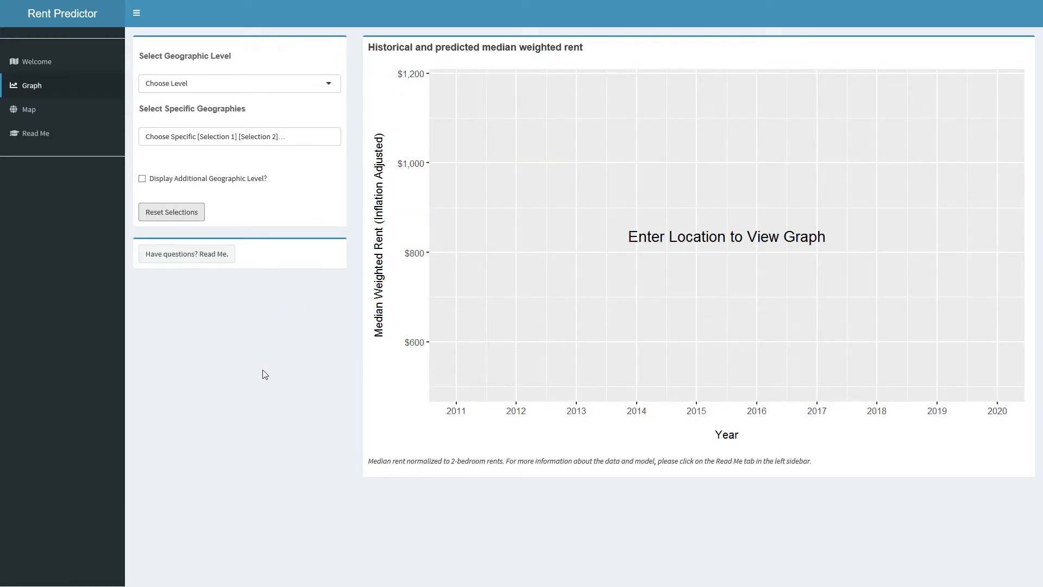
click(52, 114)
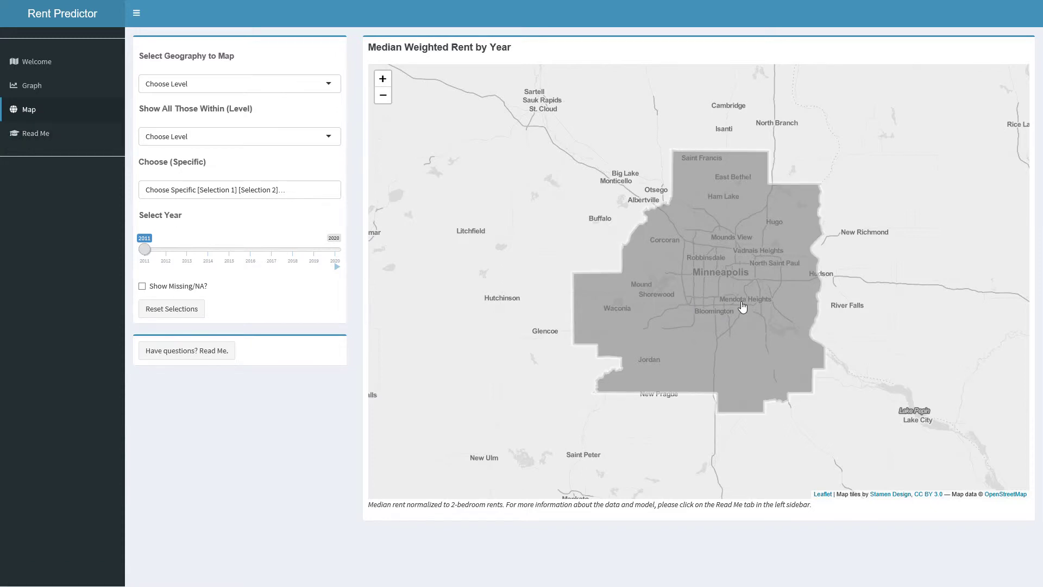
Step: Examine the unfiltered map around downtown Minneapolis and the lakes southwest of it
scroll(738, 302, up, 1)
scroll(699, 314, up, 2)
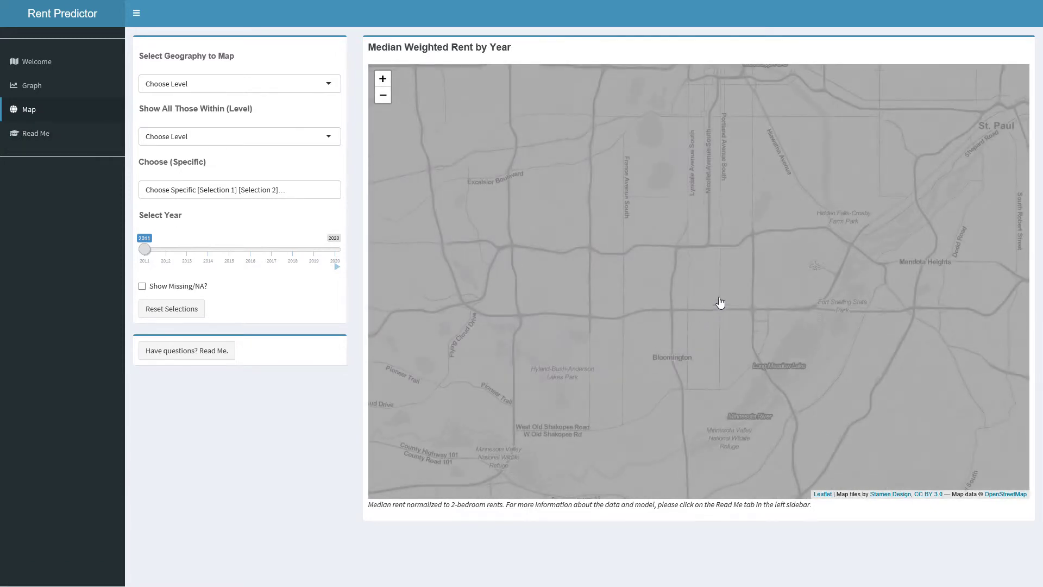
drag(821, 242, 644, 414)
drag(688, 275, 789, 354)
scroll(742, 323, down, 1)
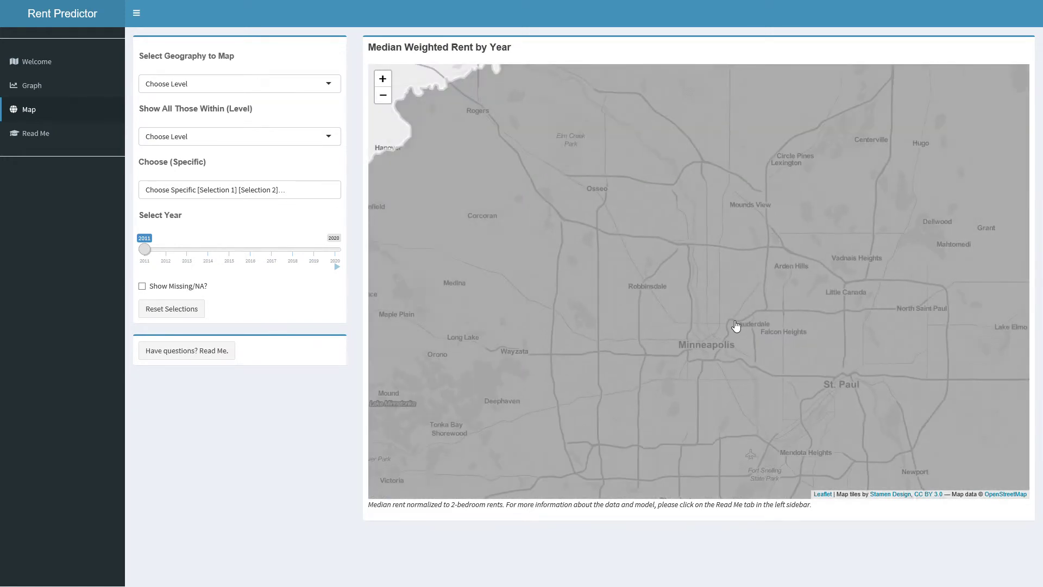
scroll(736, 325, up, 1)
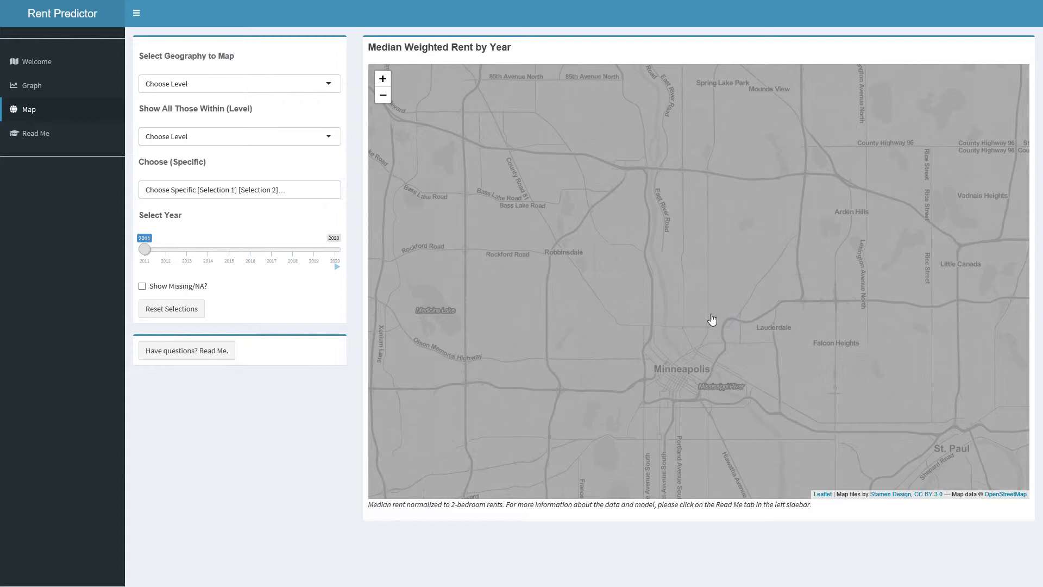
scroll(712, 320, up, 2)
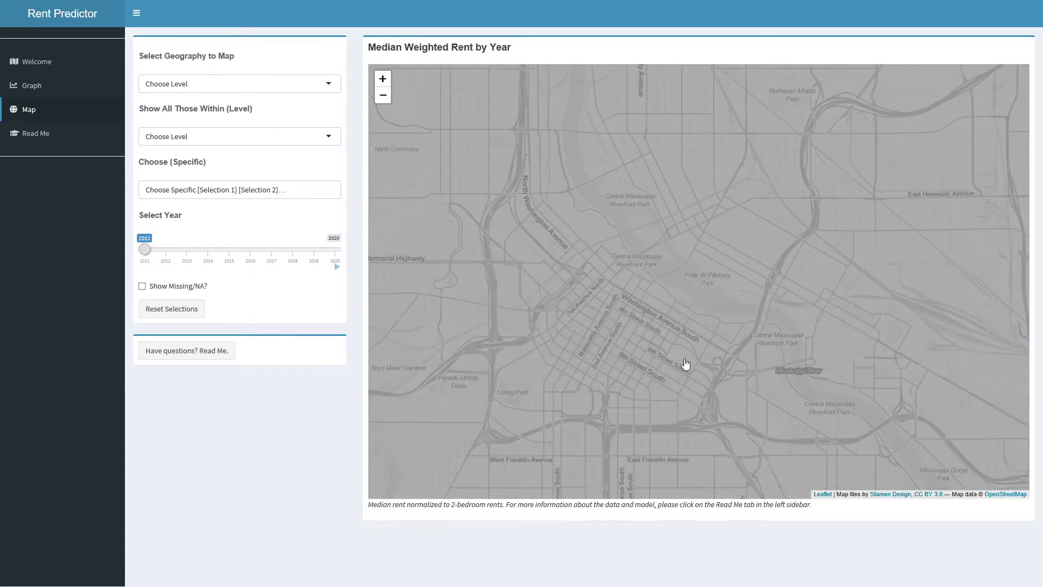
drag(663, 394, 692, 216)
drag(545, 407, 814, 272)
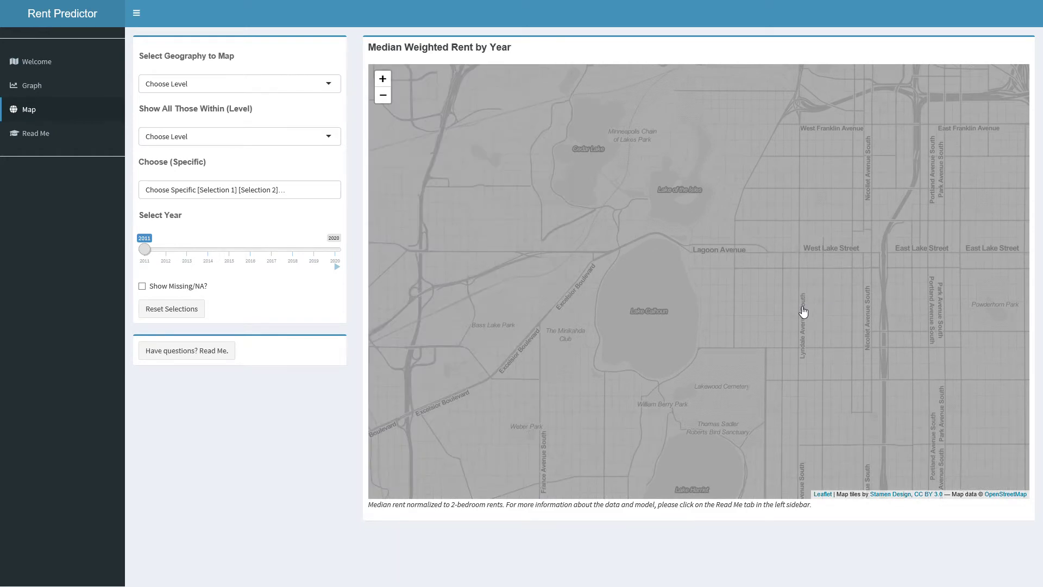
scroll(743, 325, down, 1)
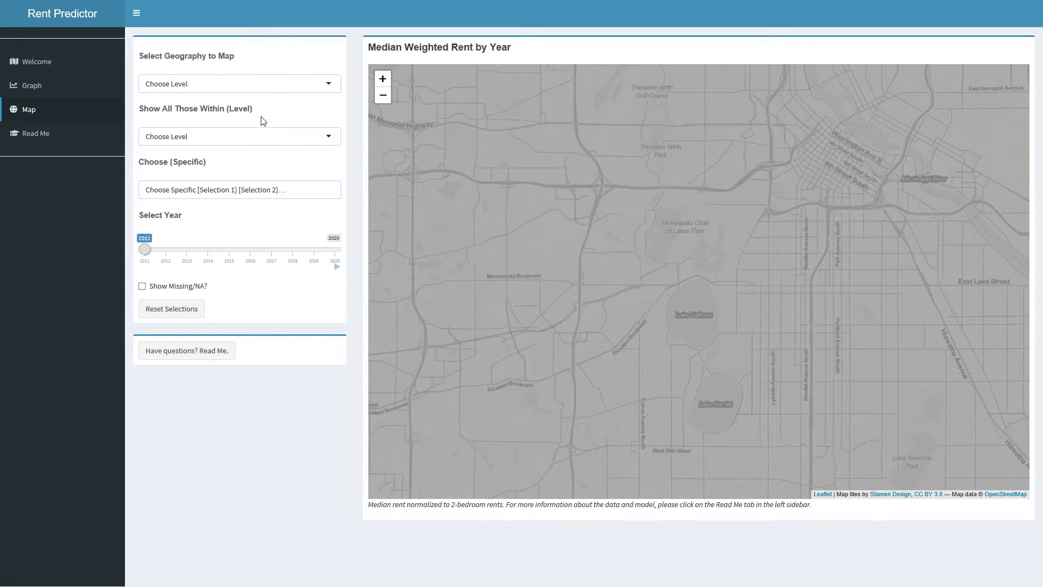
Step: Set the geography to map to Tract, showing all those within the St. Paul Planning District level
click(281, 88)
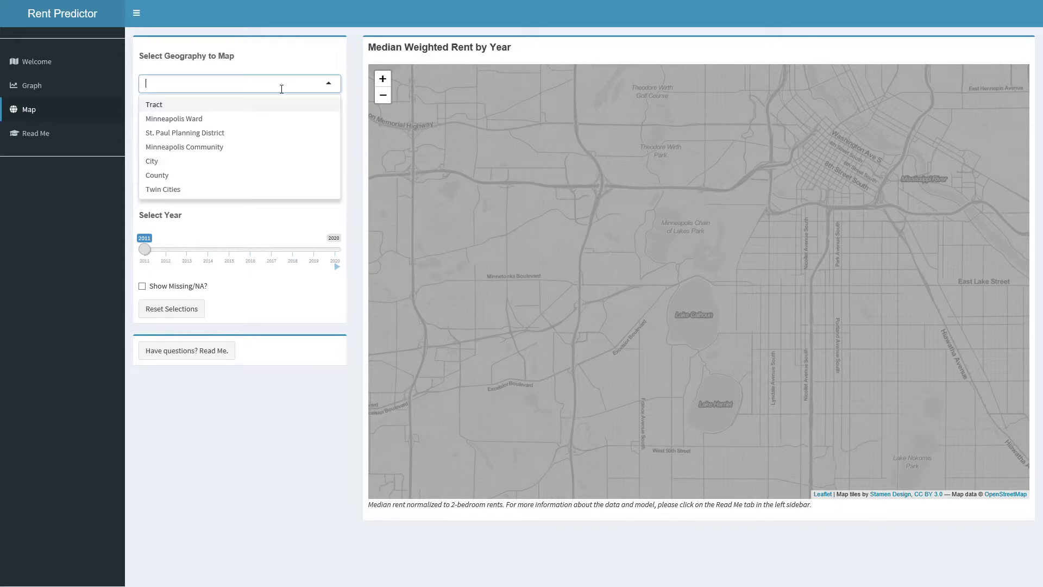
click(254, 107)
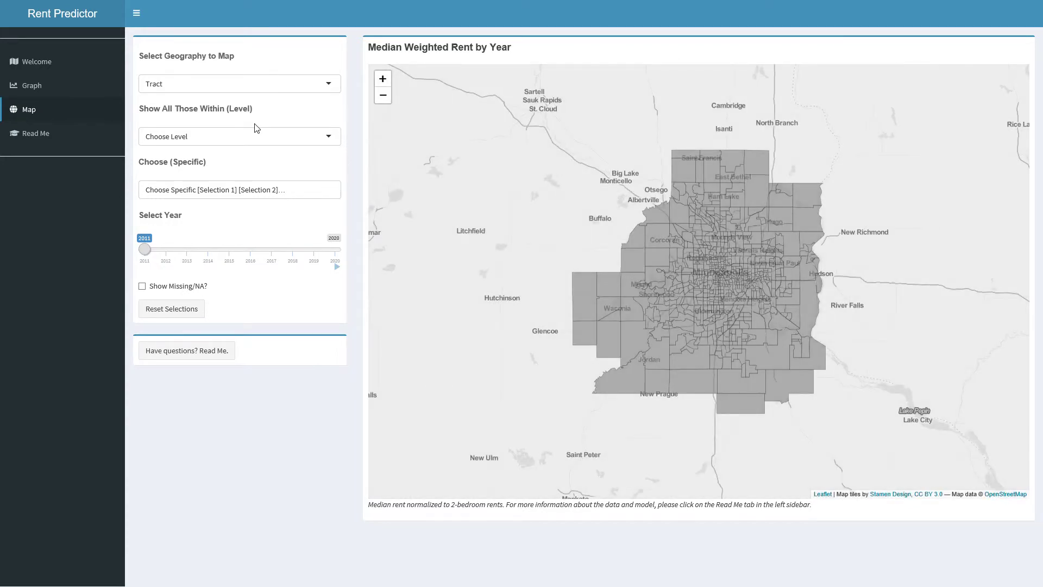
click(263, 138)
click(221, 179)
Step: Choose all St. Paul planning districts, 1 through 17, as the specific areas to map
click(266, 195)
key(Return)
key(Return)
key(Return)
key(Return)
key(Return)
key(Return)
key(Return)
key(Return)
key(Return)
key(Return)
key(Return)
key(Return)
key(Return)
key(Return)
key(Return)
key(Return)
key(Return)
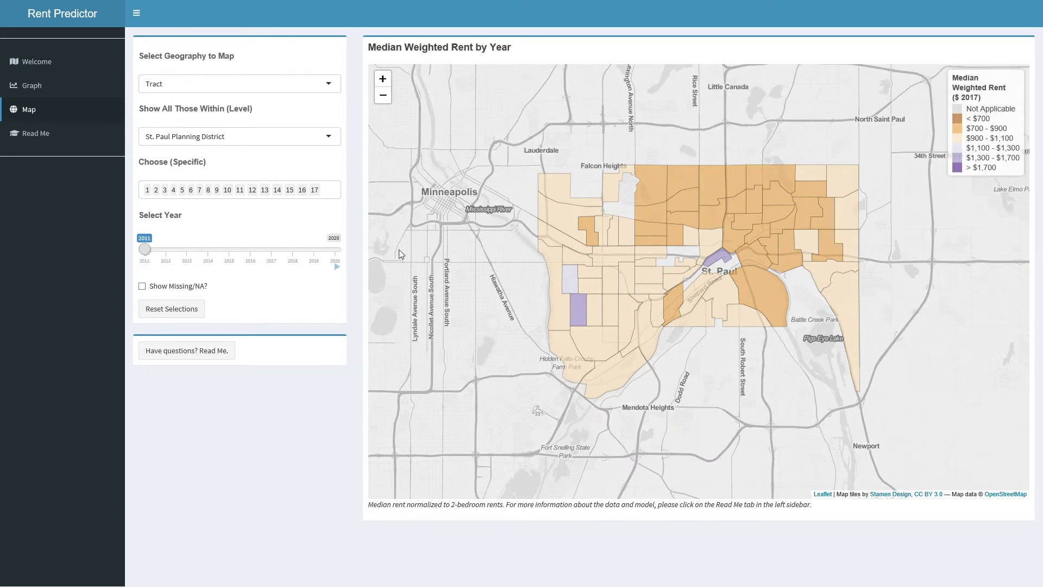
Step: Examine the St. Paul tract rents against the legend and set the map year to 2019
scroll(719, 365, up, 3)
drag(721, 353, 786, 467)
drag(619, 146, 783, 341)
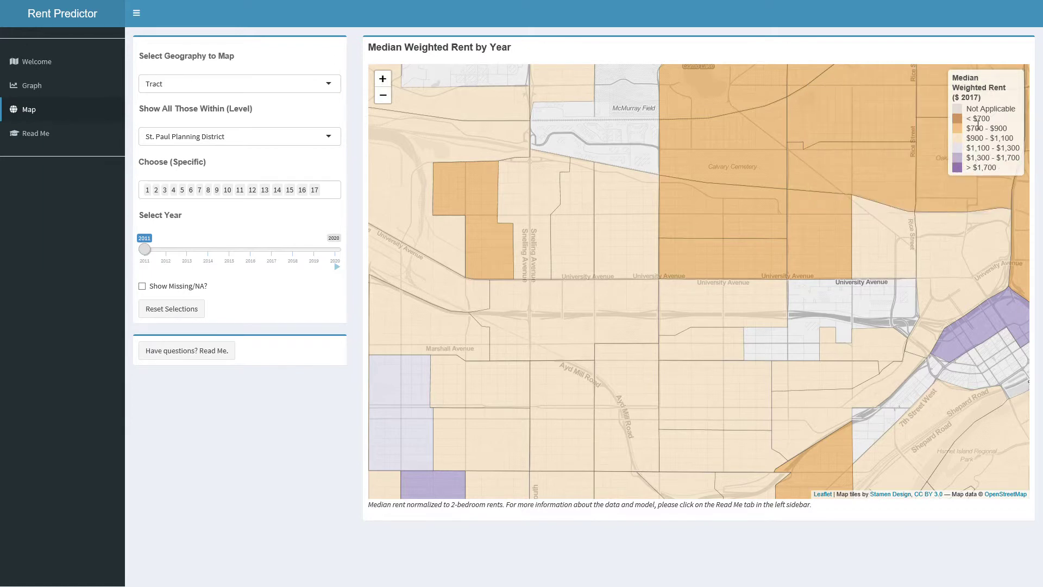
scroll(652, 205, down, 5)
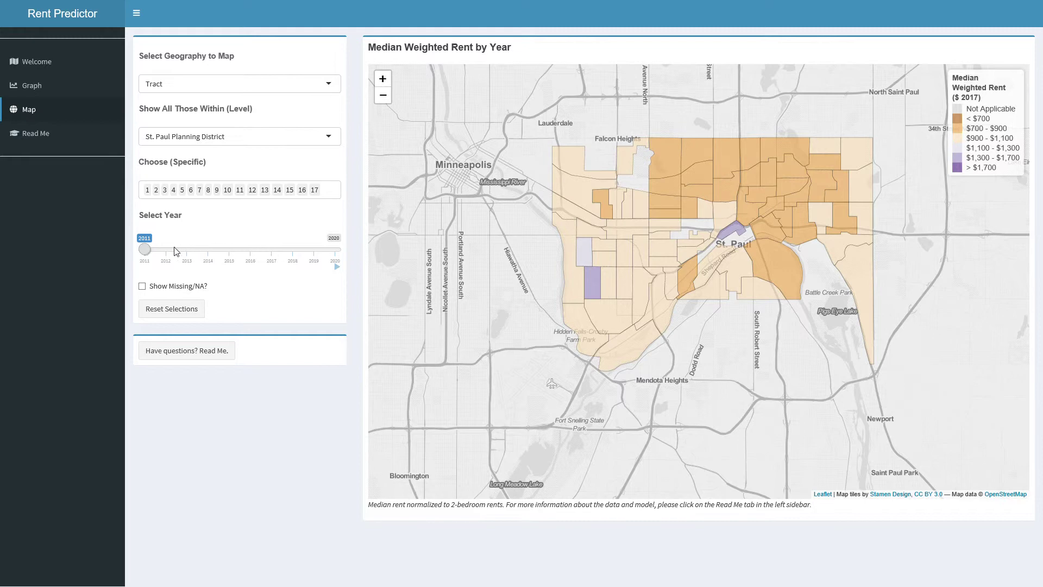
drag(144, 249, 315, 254)
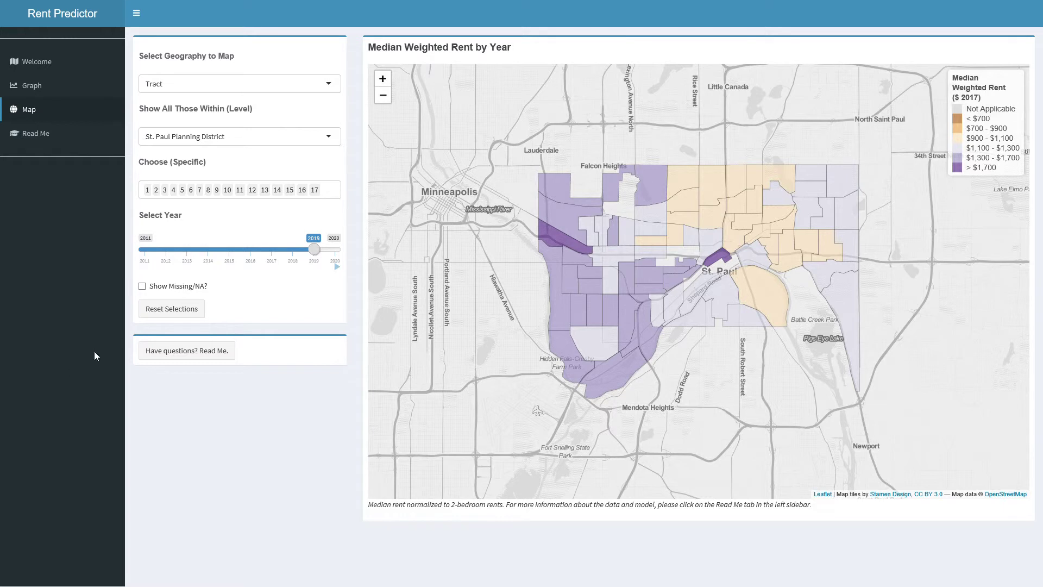
Step: Return the map year to 2011 and play the year animation through to 2020
drag(318, 253, 144, 251)
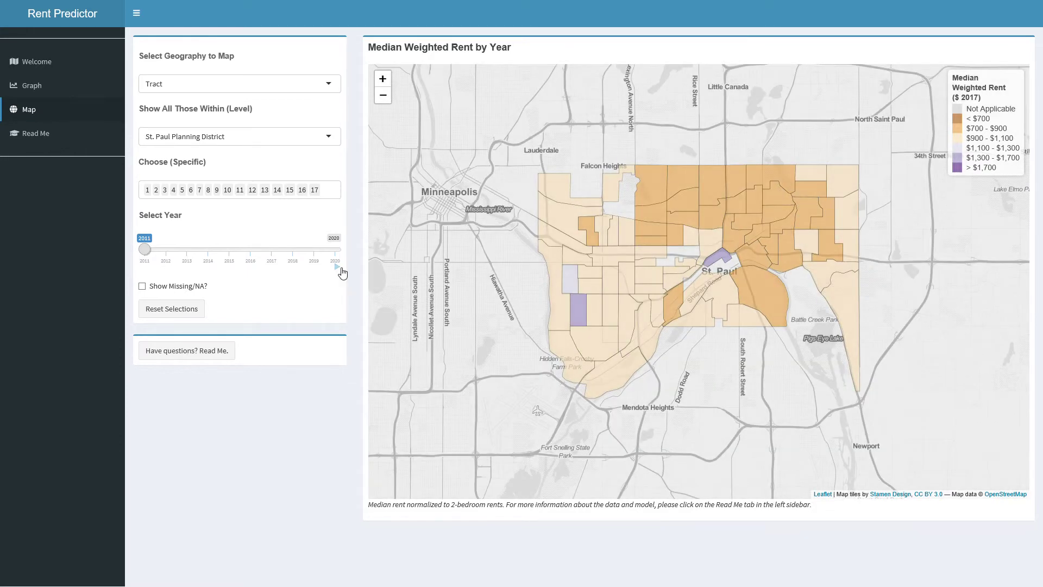
click(337, 266)
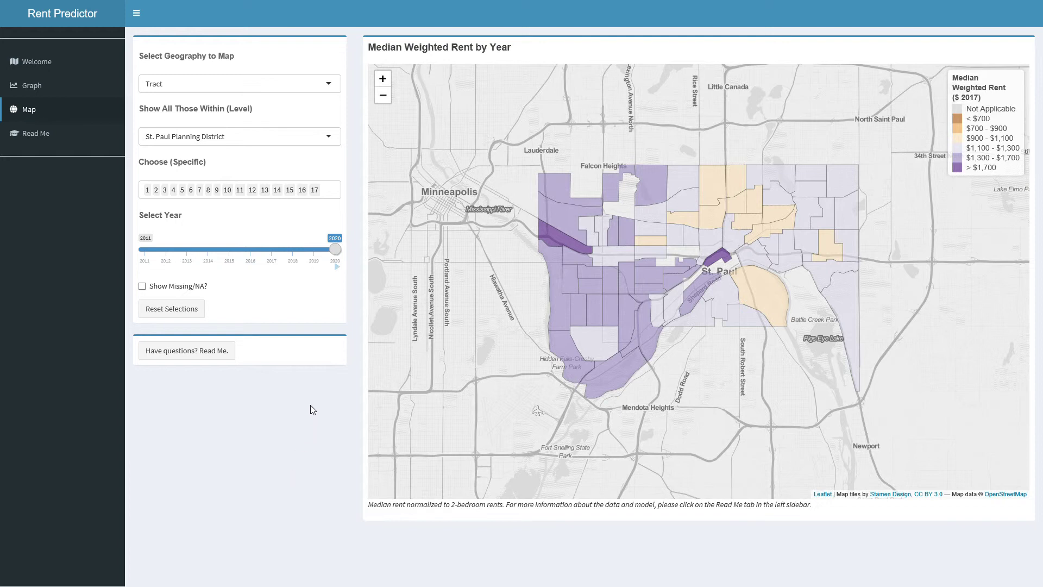
Step: Reset the map selections and map the City geography within the County level for Anoka
click(173, 310)
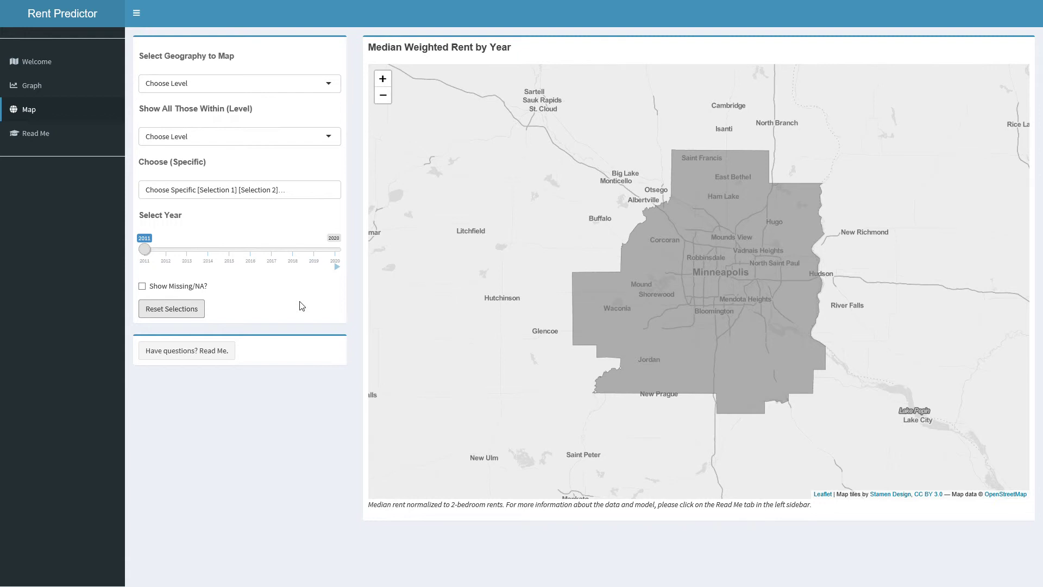
click(304, 83)
click(178, 165)
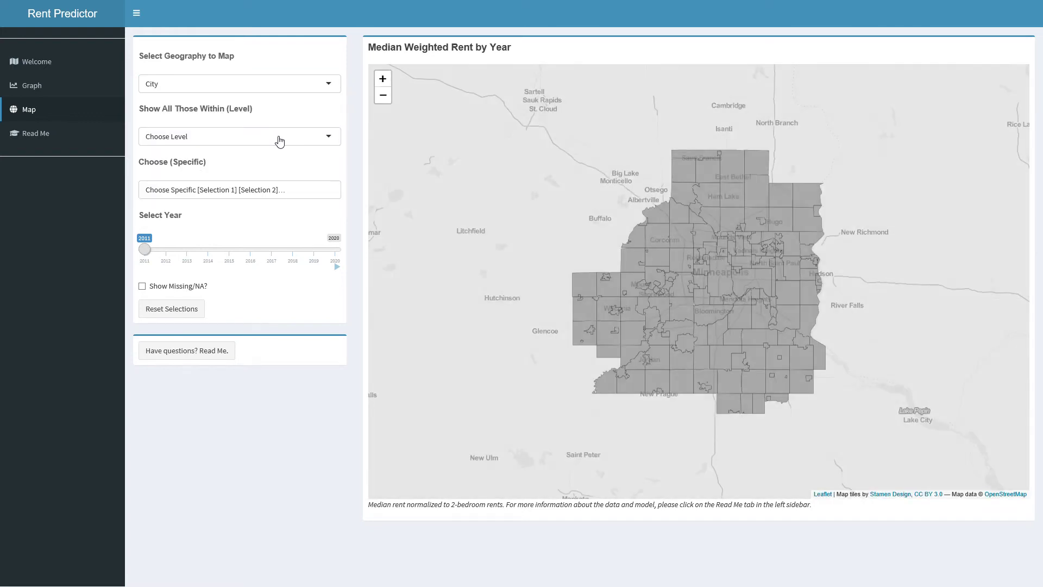
click(280, 141)
click(205, 158)
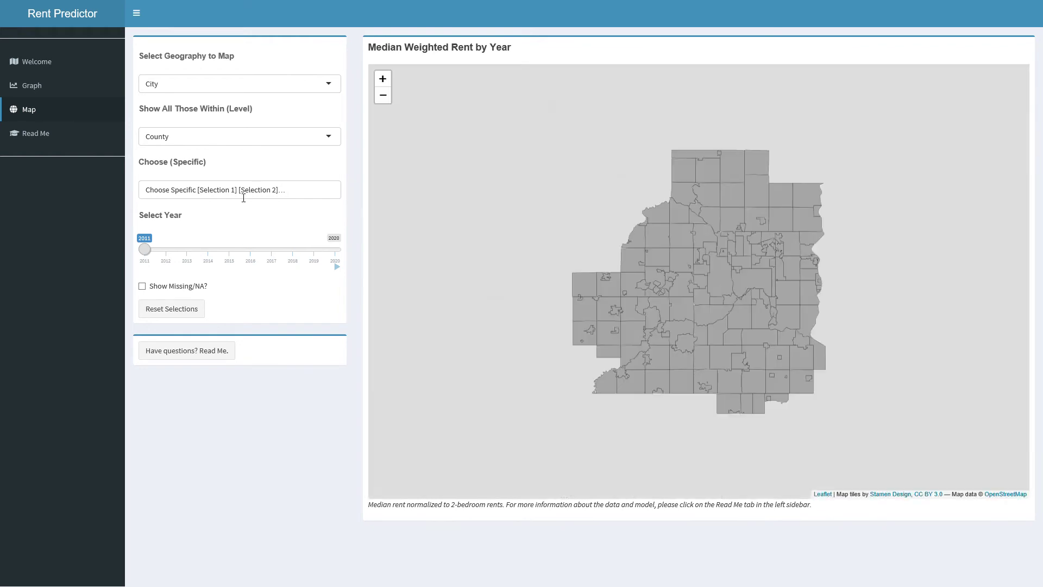
click(244, 194)
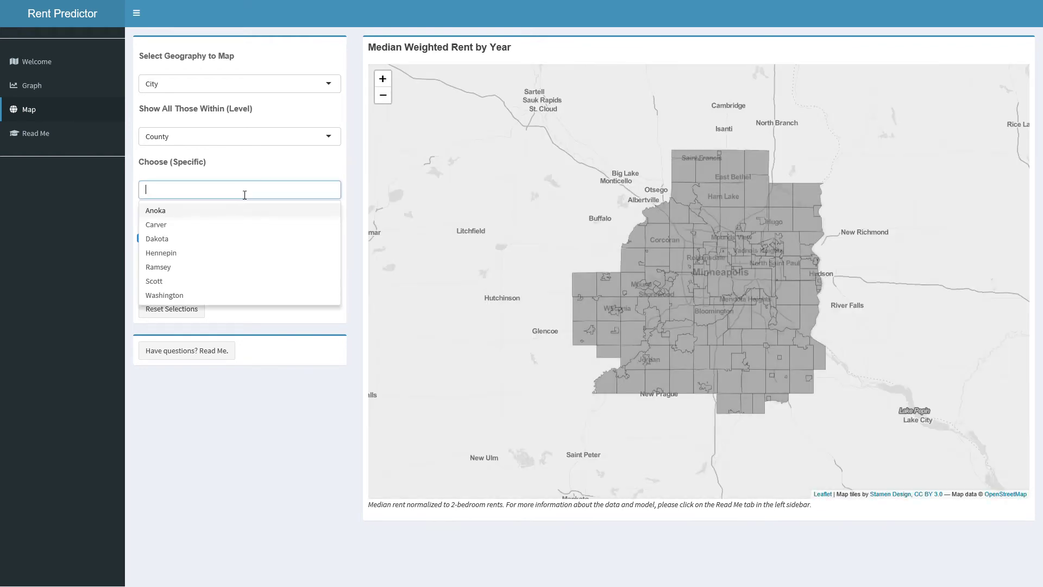
click(190, 210)
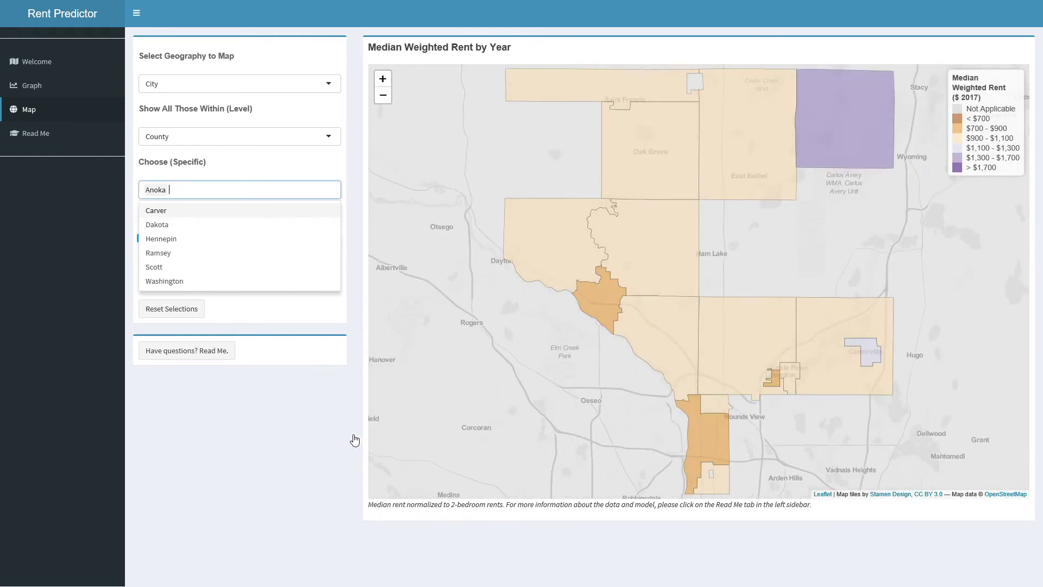
Step: Show missing/NA geographies on the Anoka city map to inspect areas such as Columbus and Ham Lake, and reset the map selections
click(899, 313)
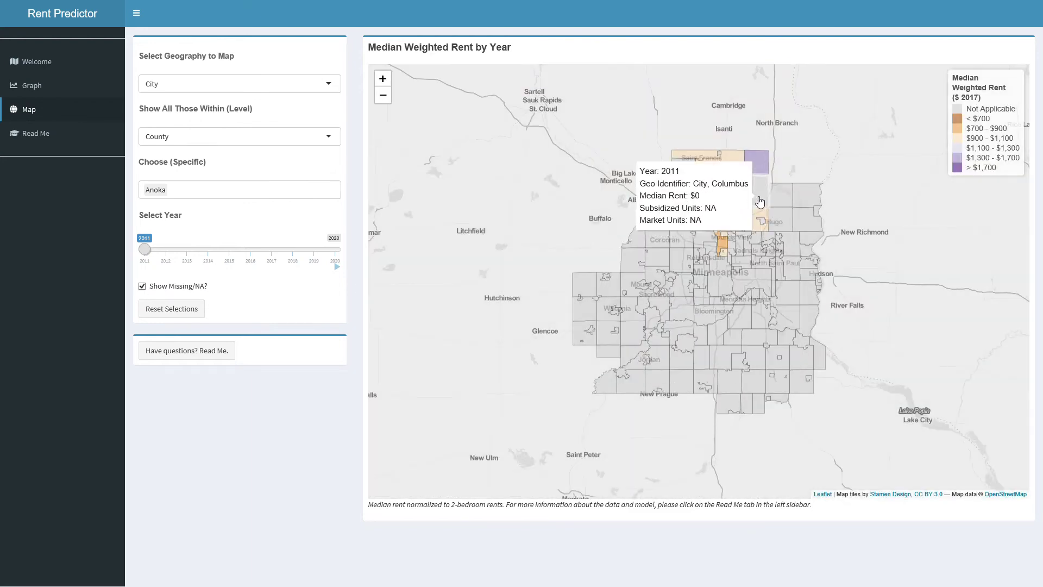
scroll(760, 200, up, 1)
scroll(759, 201, up, 2)
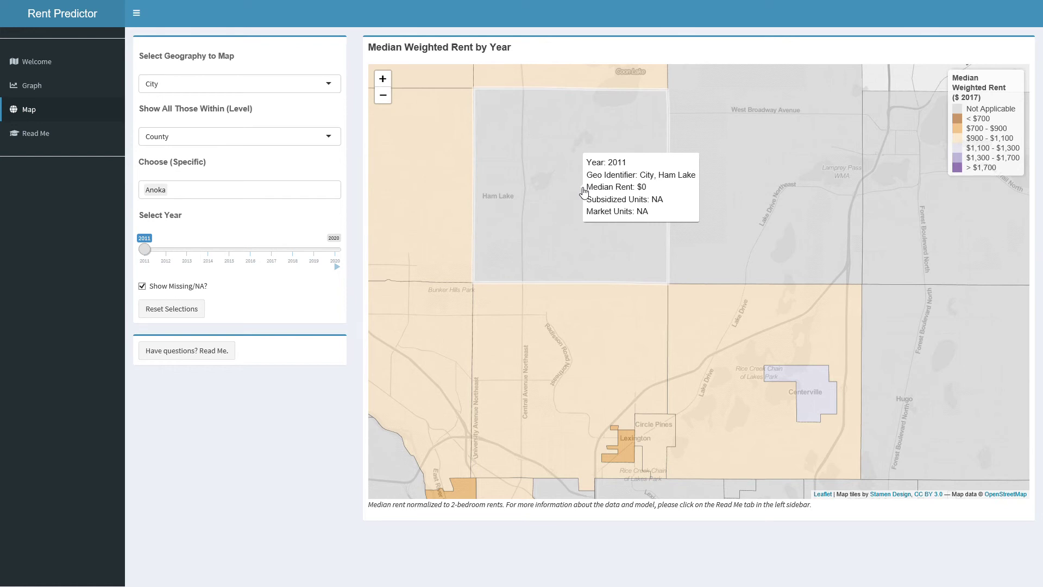
click(185, 308)
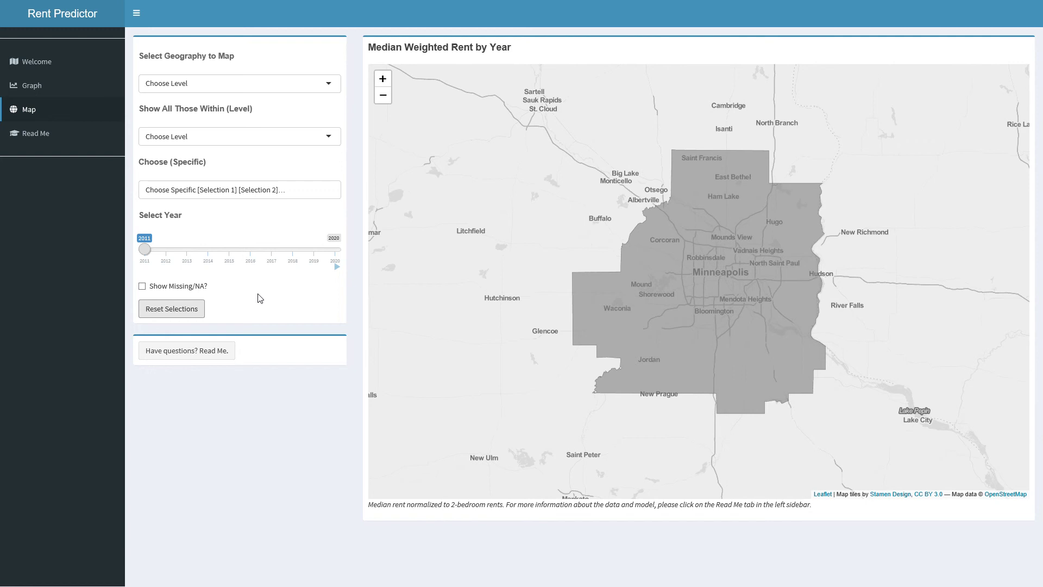
Step: Review the Read Me page, including its Data Notes section, and return to the Welcome page
click(62, 142)
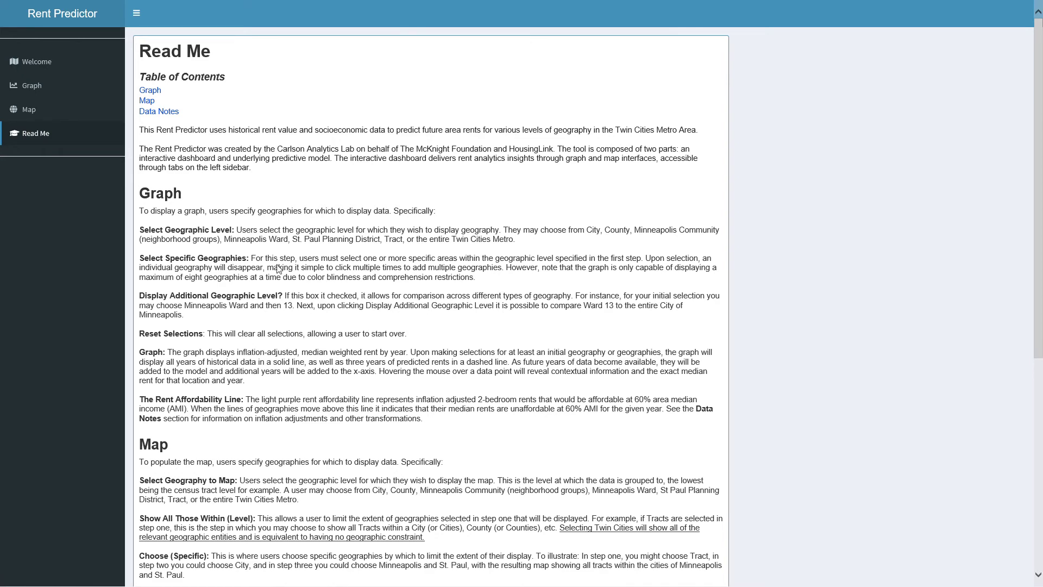
click(165, 111)
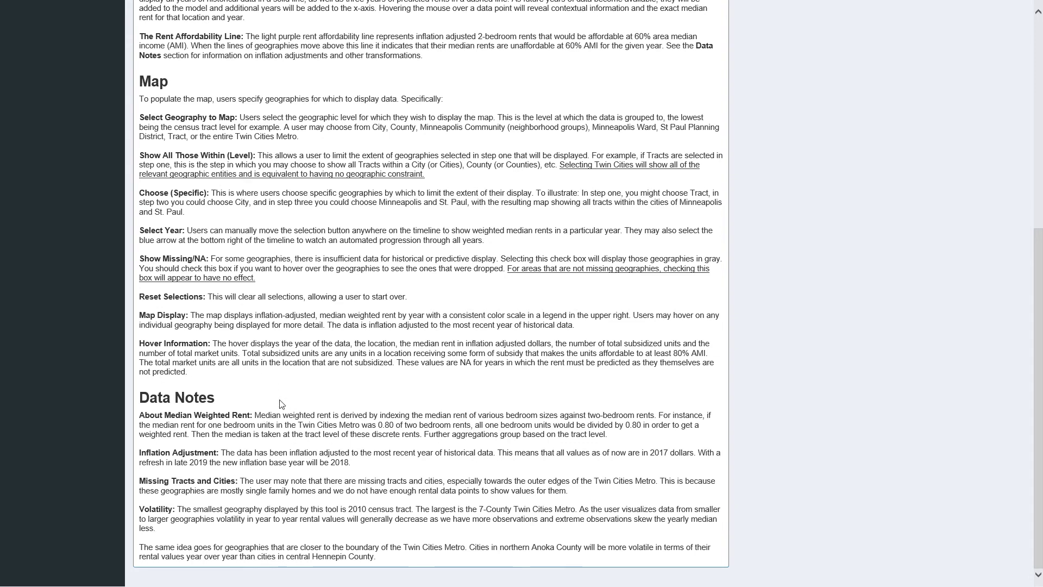
scroll(283, 405, up, 7)
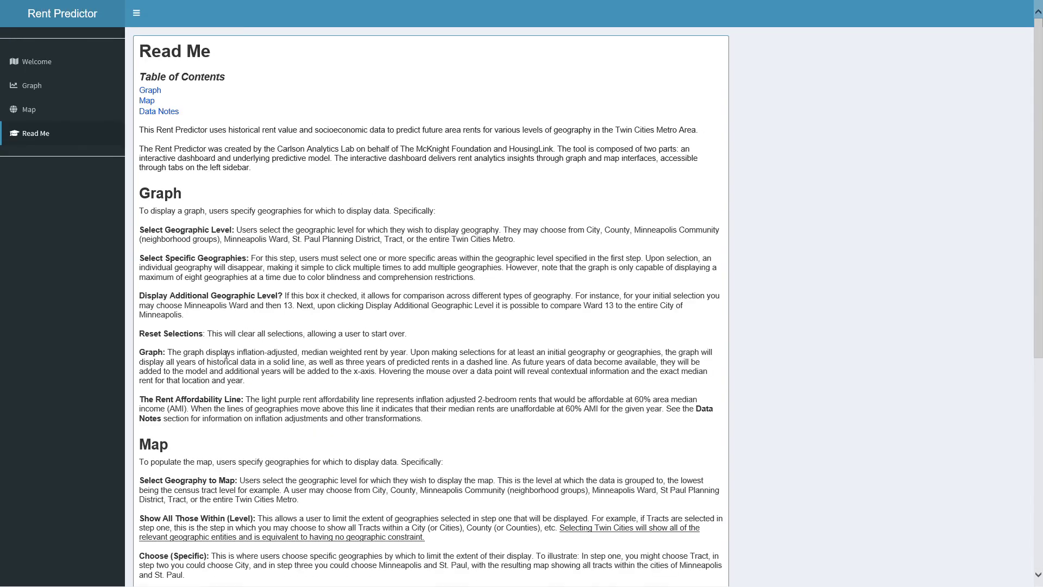
click(62, 66)
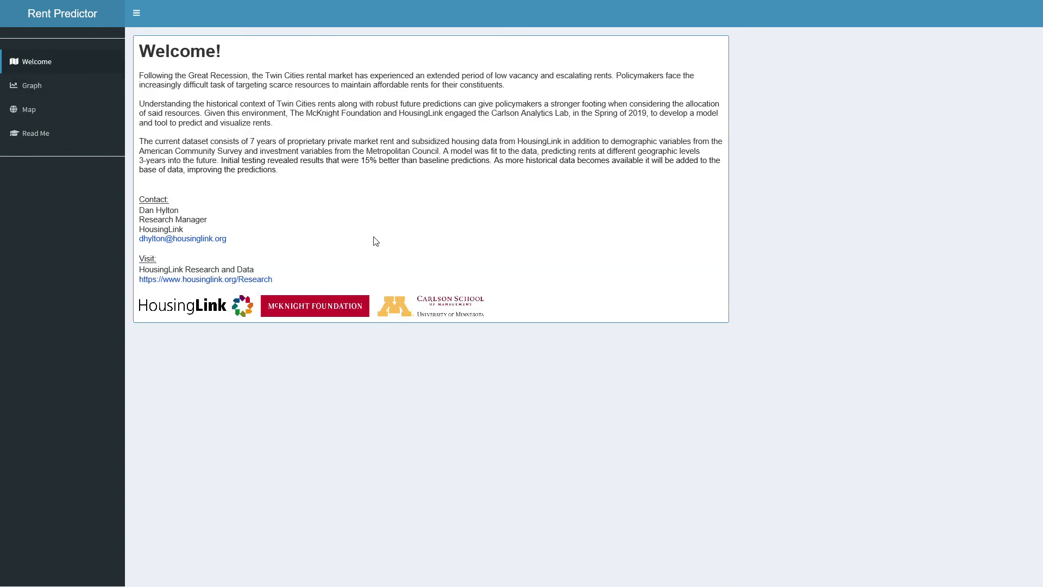